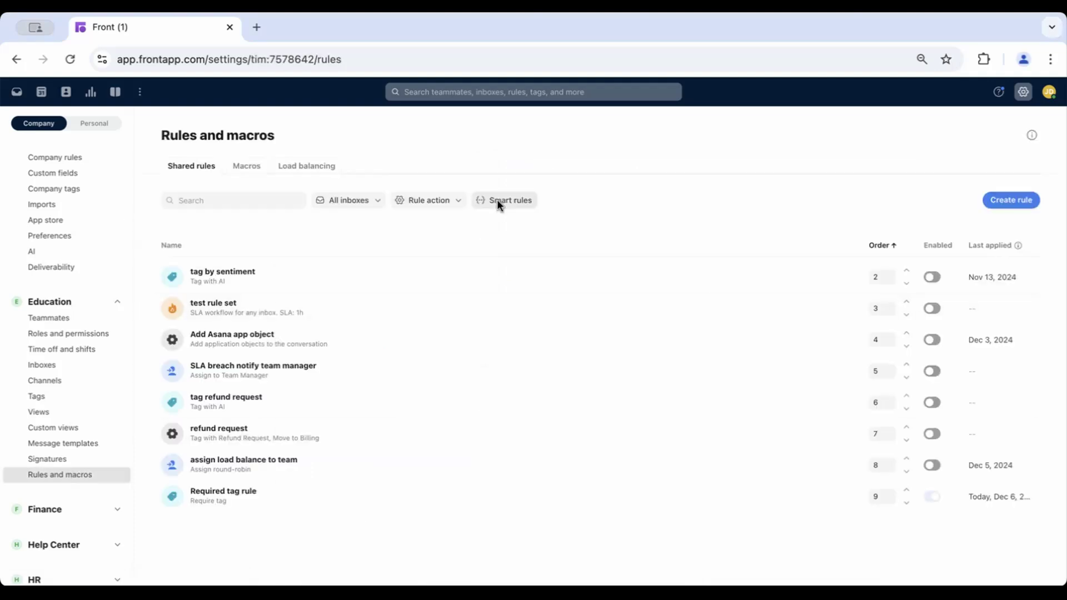
- Filter the shared rules to smart rules and open the SLA breach notify team manager rule to review it
left_click(497, 203)
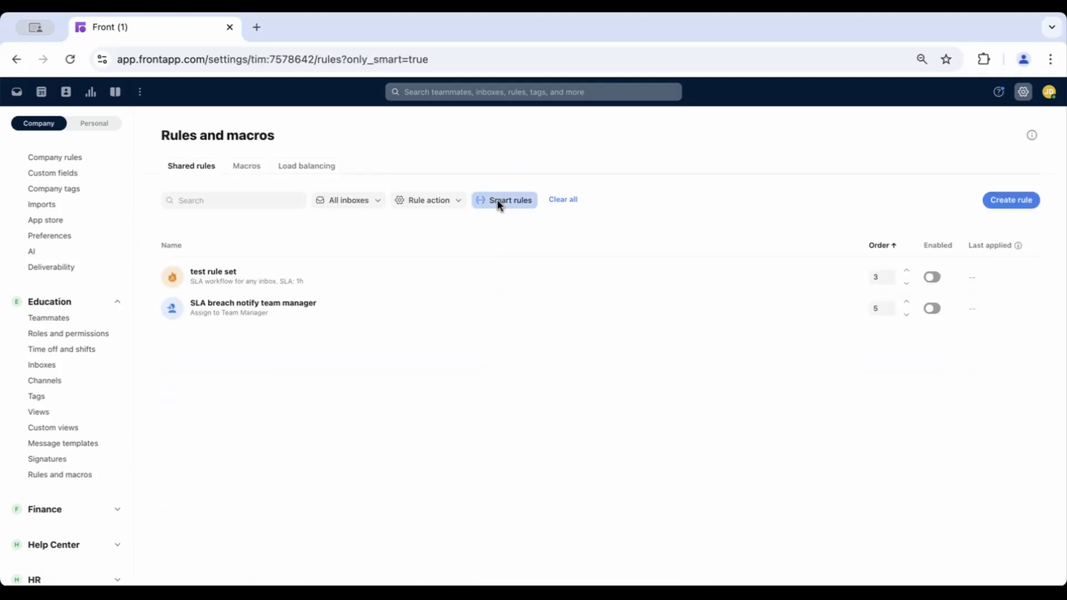
left_click(324, 308)
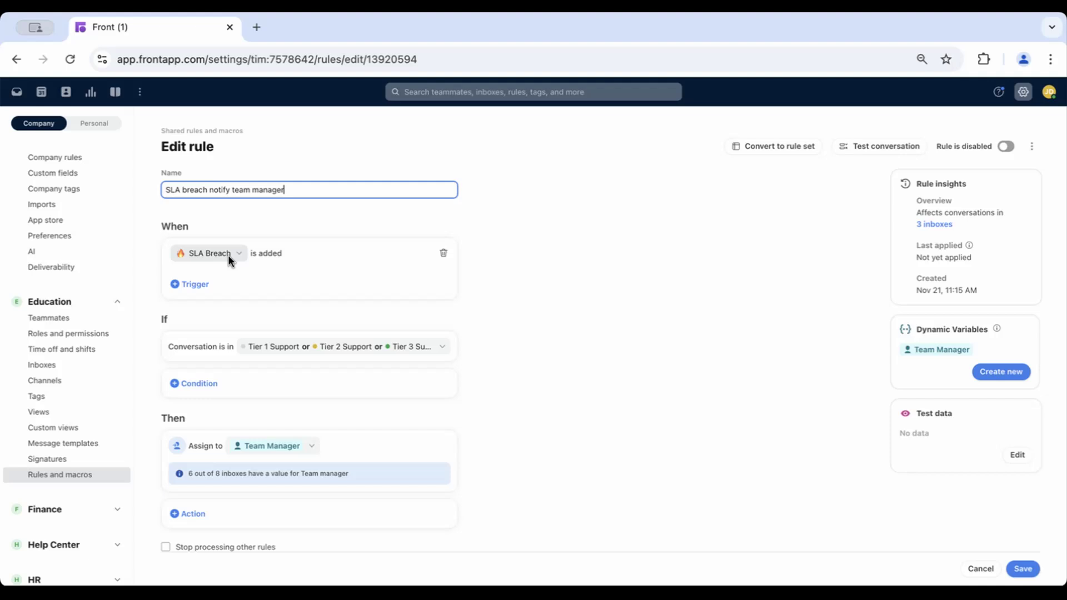
scroll(309, 337, "down", 1)
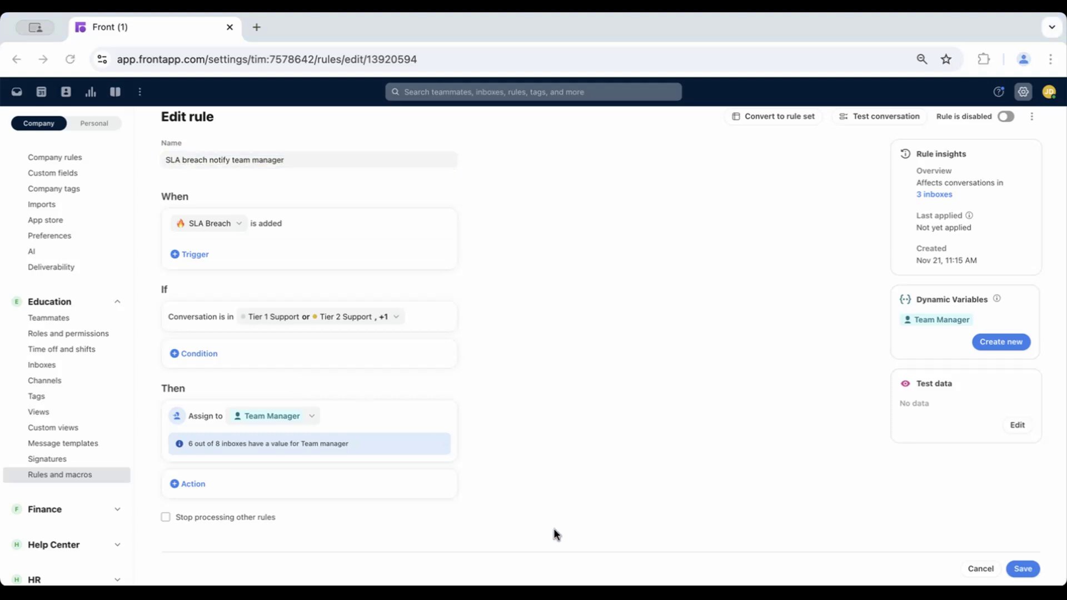
scroll(64, 273, "up", 3)
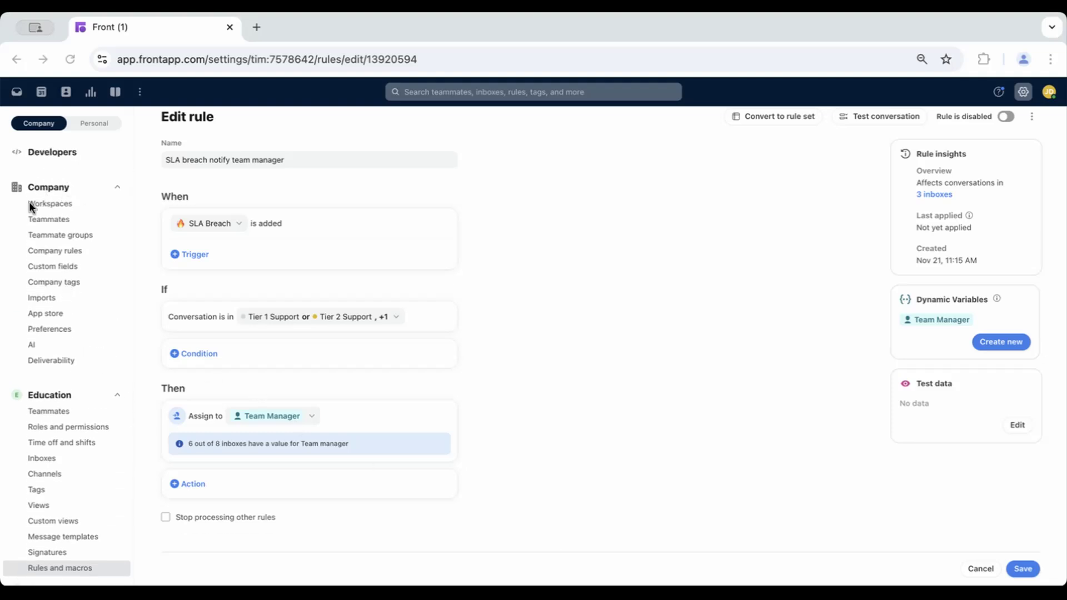
- Review the inbox custom fields in the company custom field settings
left_click(51, 267)
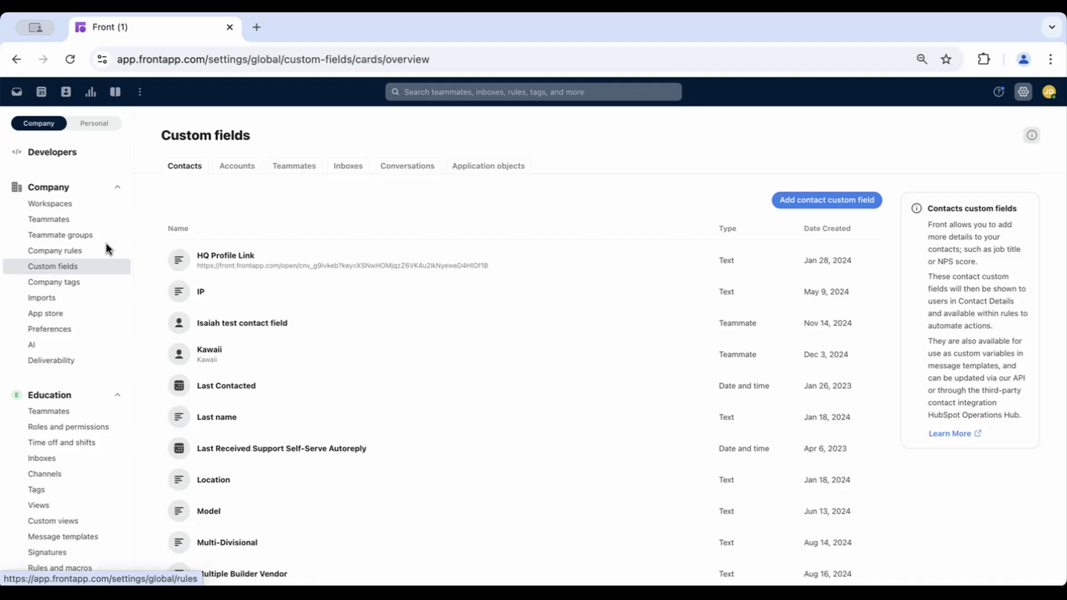
left_click(340, 165)
scroll(238, 362, "down", 3)
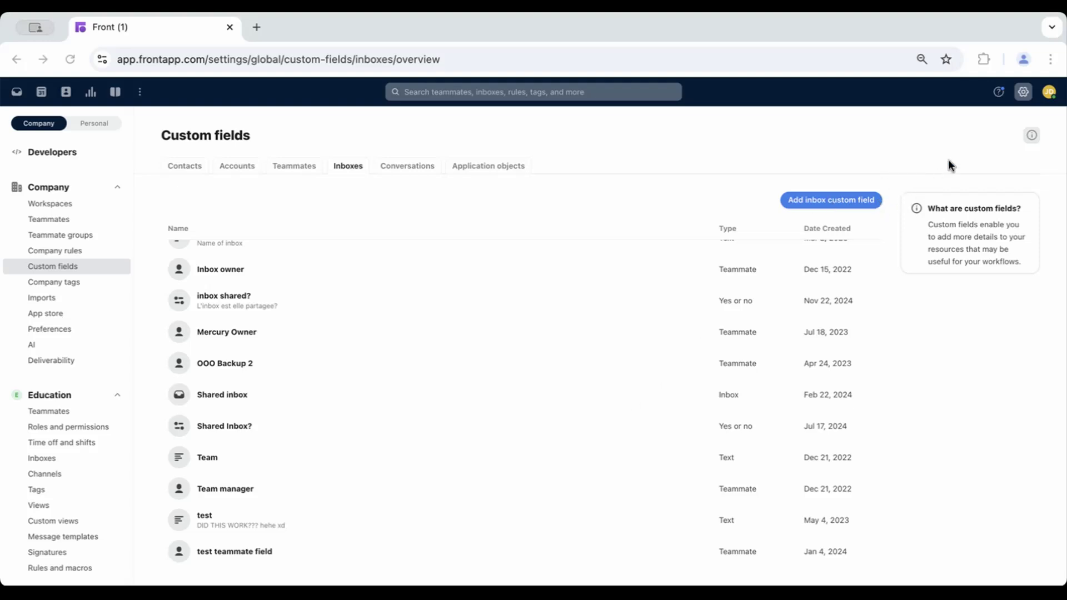
- Return to Rules and macros and start creating a new rule from scratch
left_click(1023, 92)
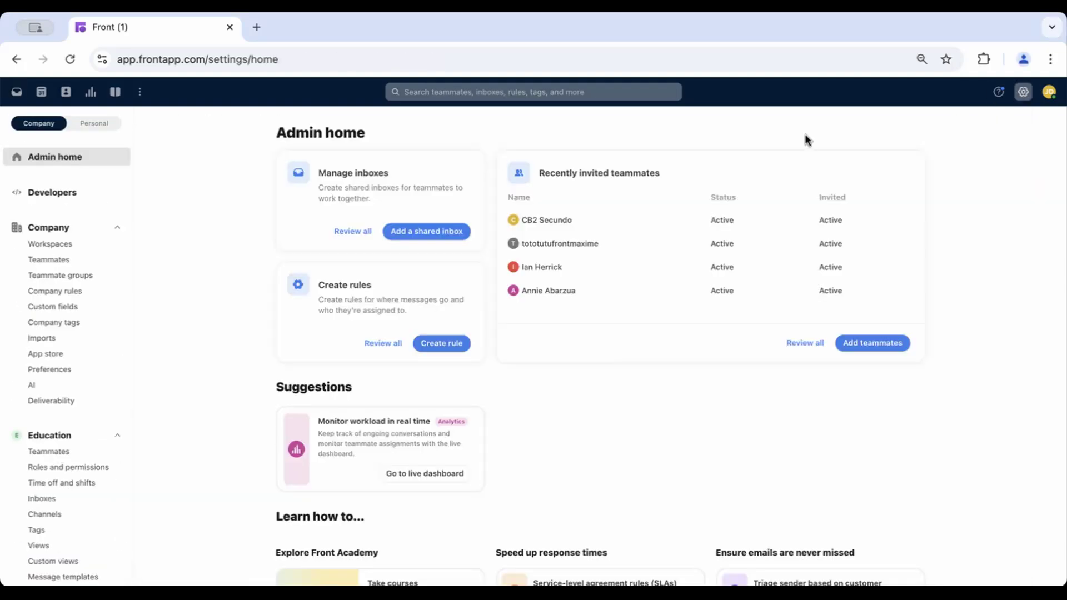
scroll(68, 437, "down", 3)
left_click(60, 506)
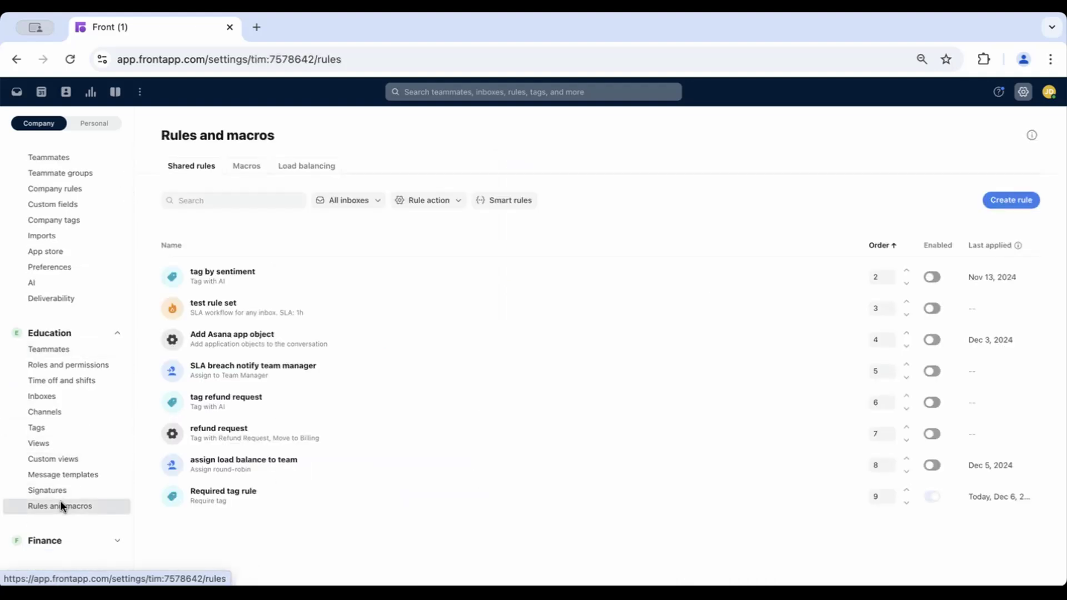
left_click(989, 201)
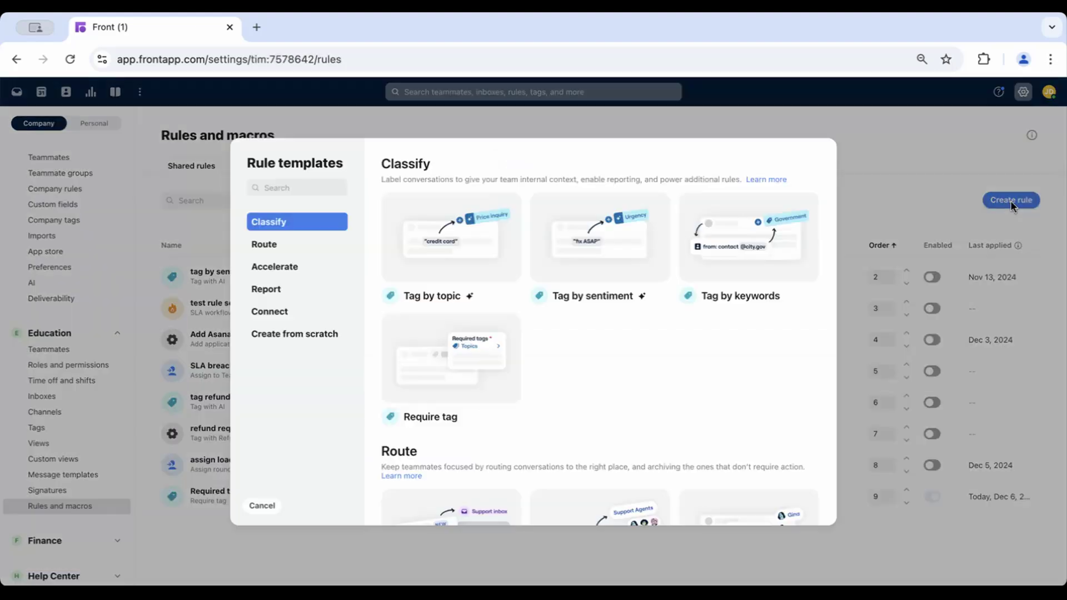
left_click(309, 334)
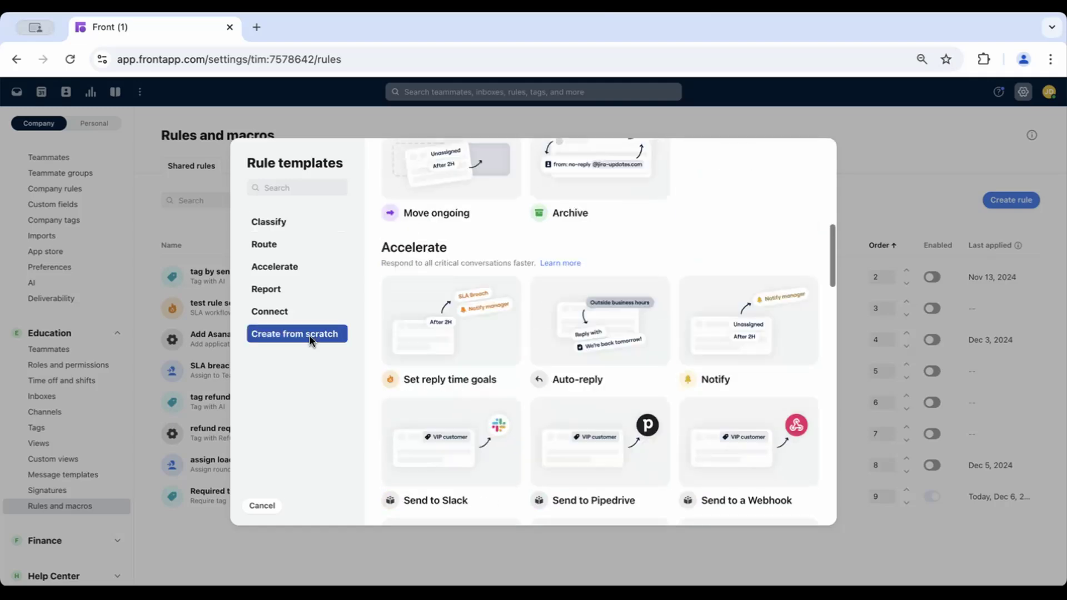
left_click(459, 442)
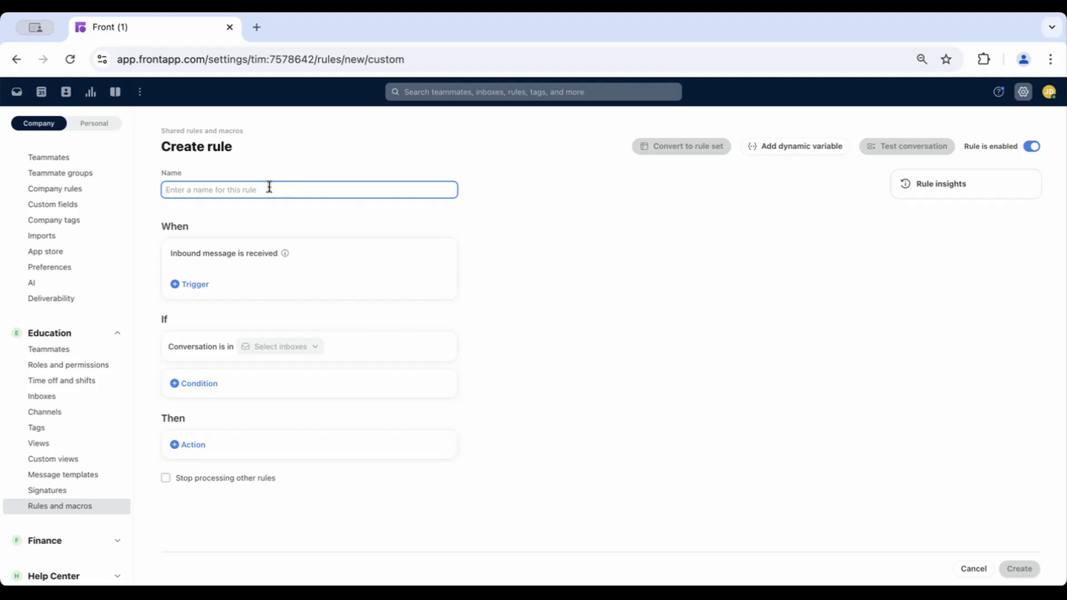
- Name the rule SLA Breach notify manager and remove the default inbound message trigger
type("SLA Breach notify manager")
left_click(443, 254)
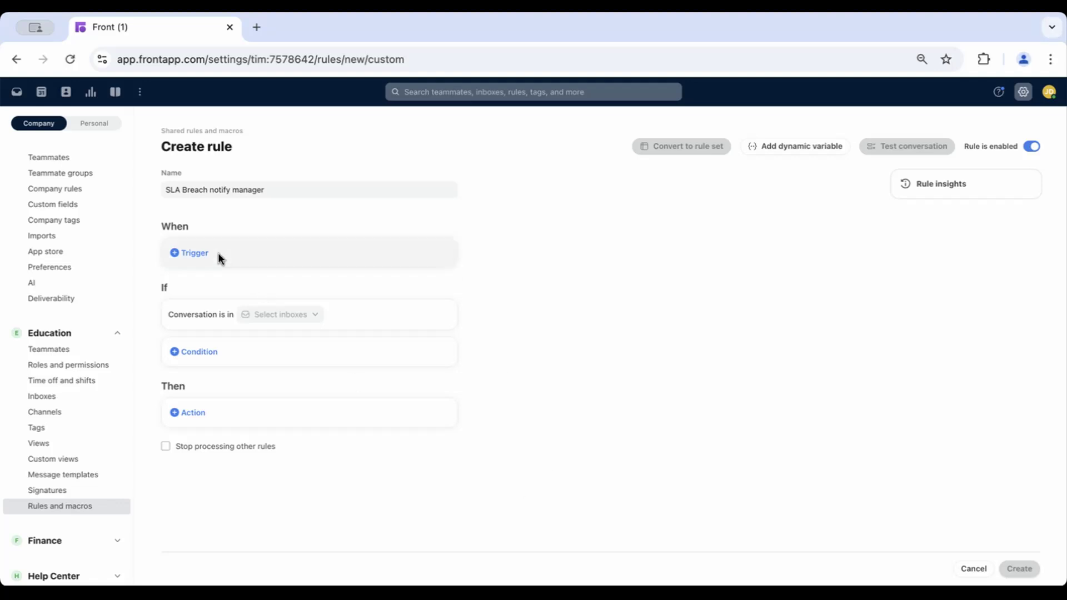
- Add a Tag is added trigger and set its tag to SLA Breach
left_click(202, 251)
type("tag")
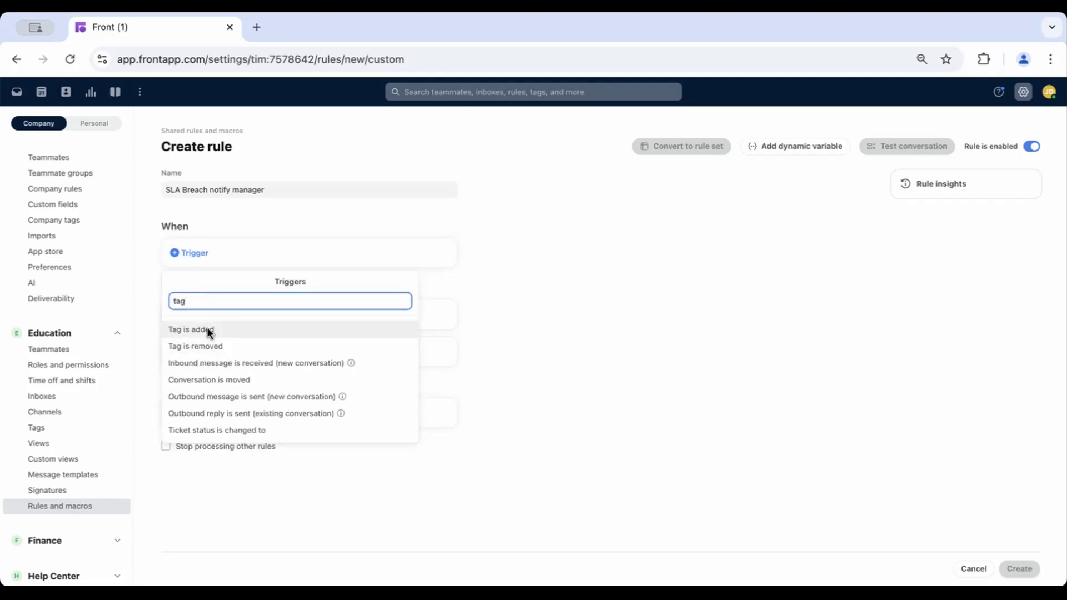
left_click(207, 328)
left_click(214, 253)
type("sla brea")
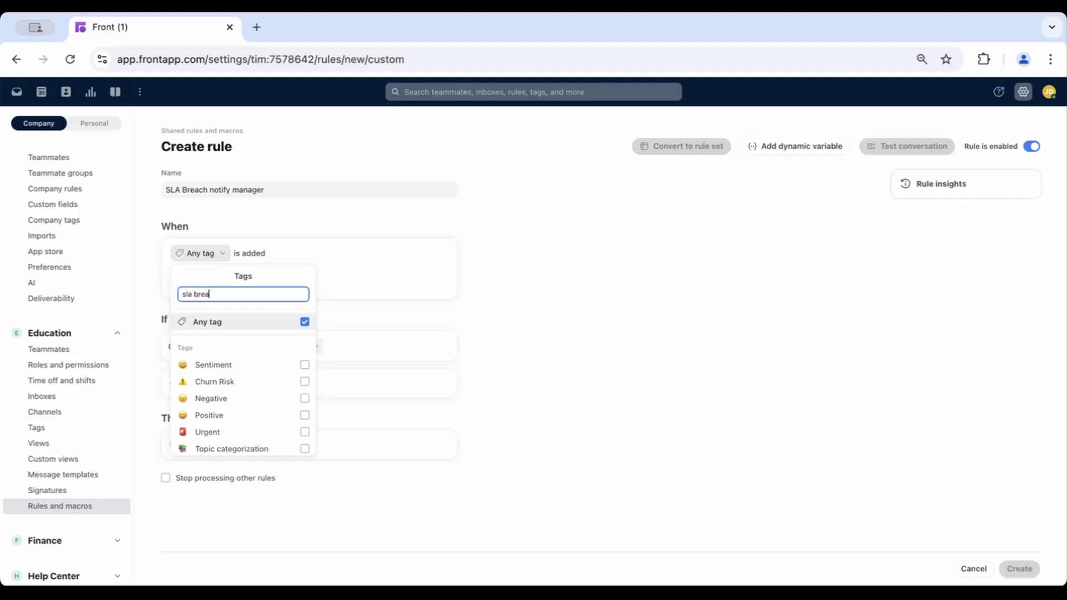
left_click(207, 364)
left_click(519, 276)
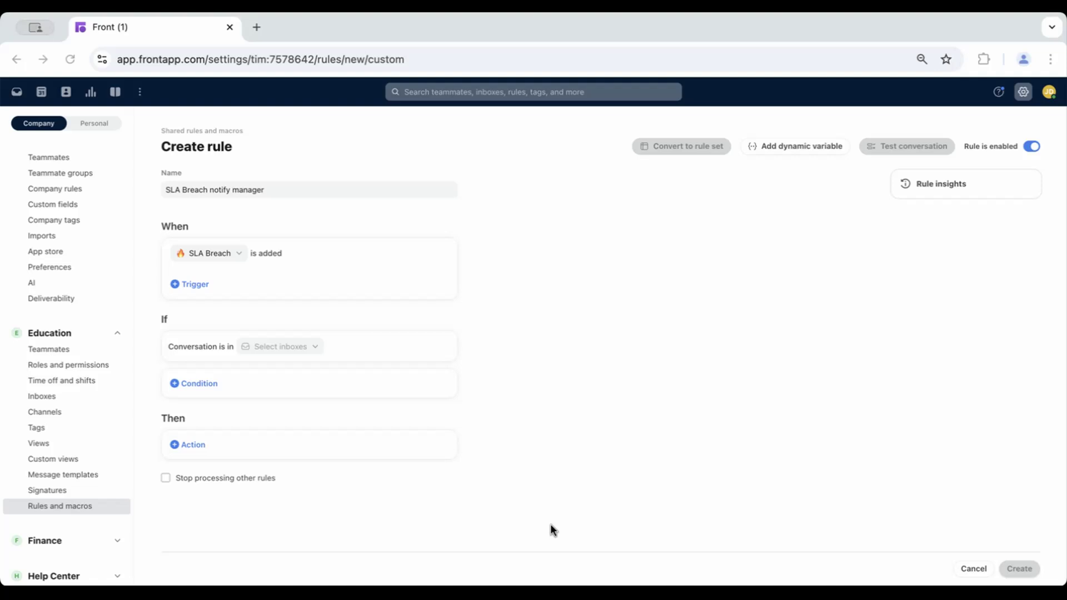
- Limit the rule to conversations in the Tier 1 Support, Tier 2 Support and Tier 3 Support inboxes
left_click(270, 345)
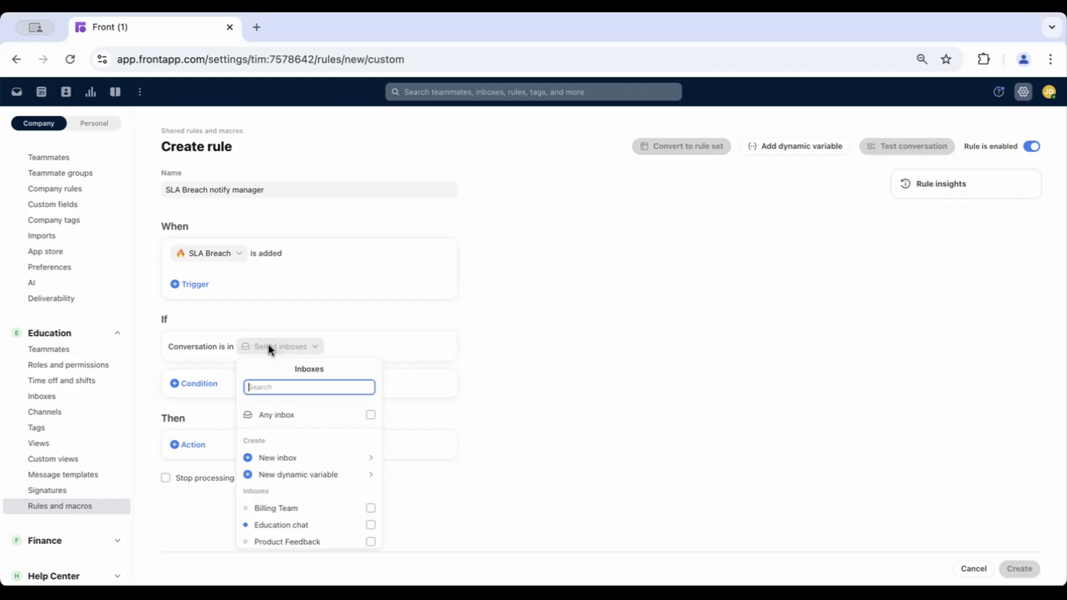
type("support")
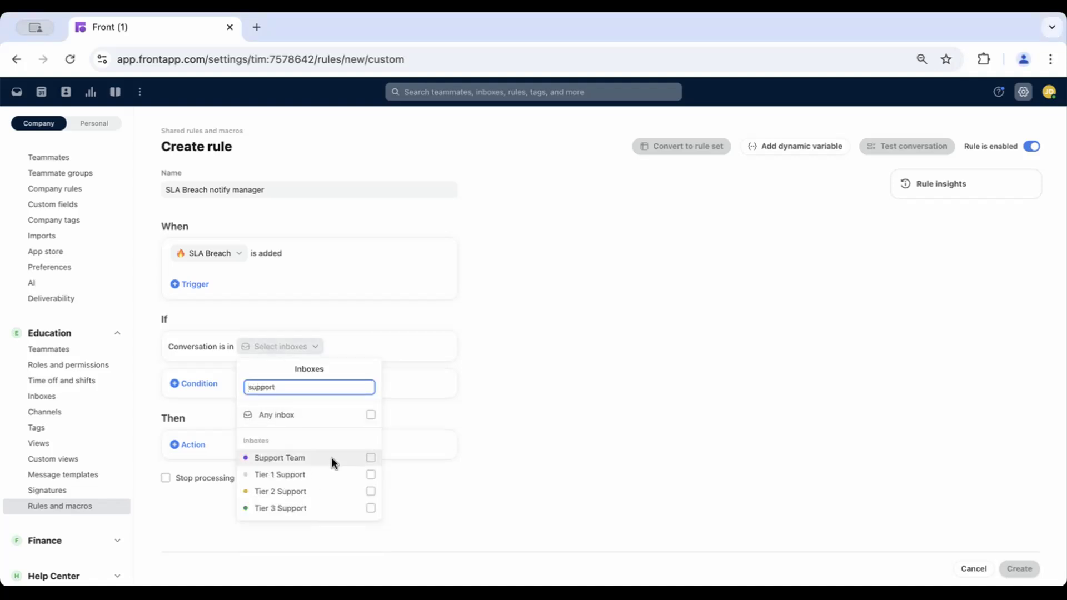
left_click(371, 475)
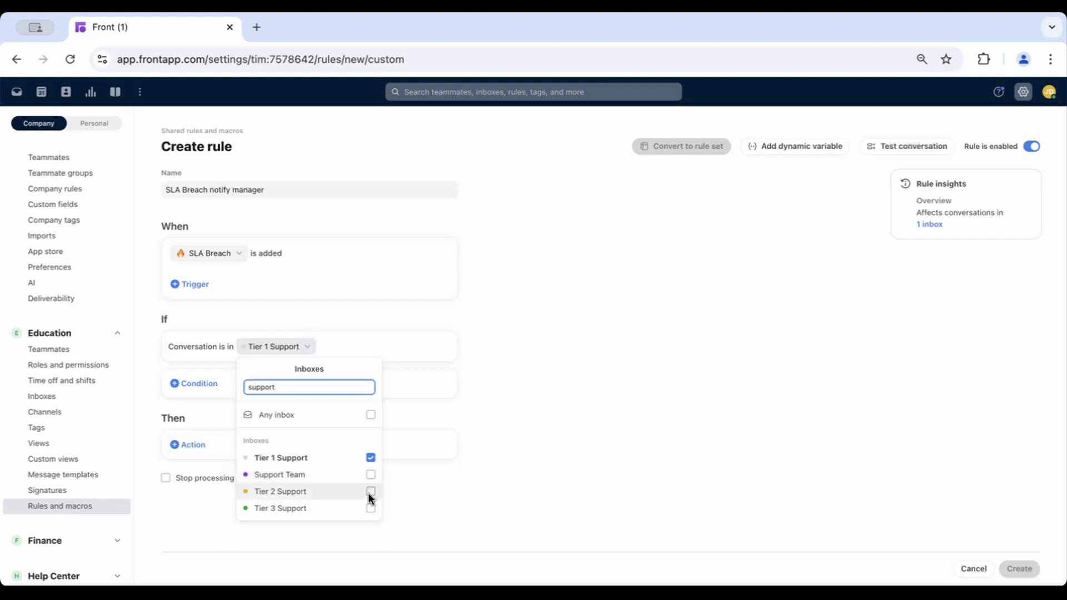
left_click(371, 492)
left_click(370, 507)
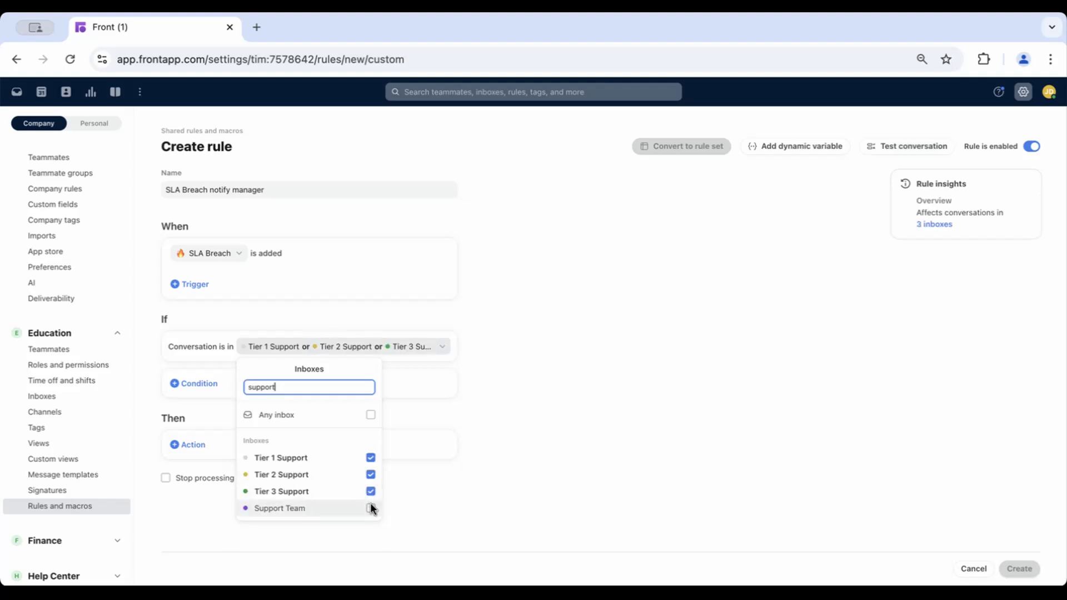
left_click(513, 408)
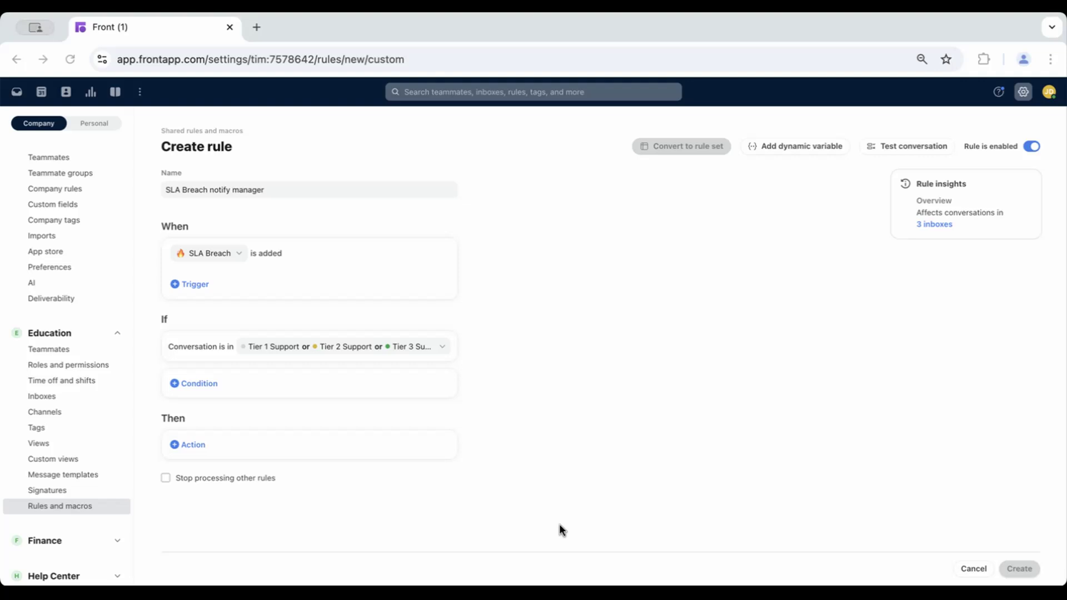
- Create a new dynamic variable extracting the conversation's inboxes, then add a First element step
left_click(791, 156)
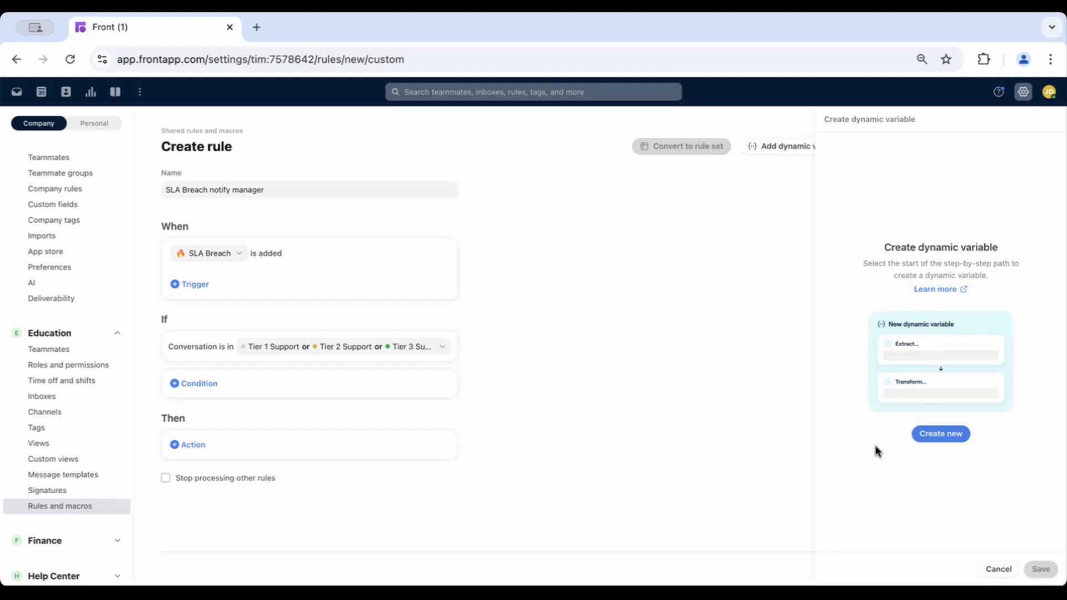
left_click(952, 435)
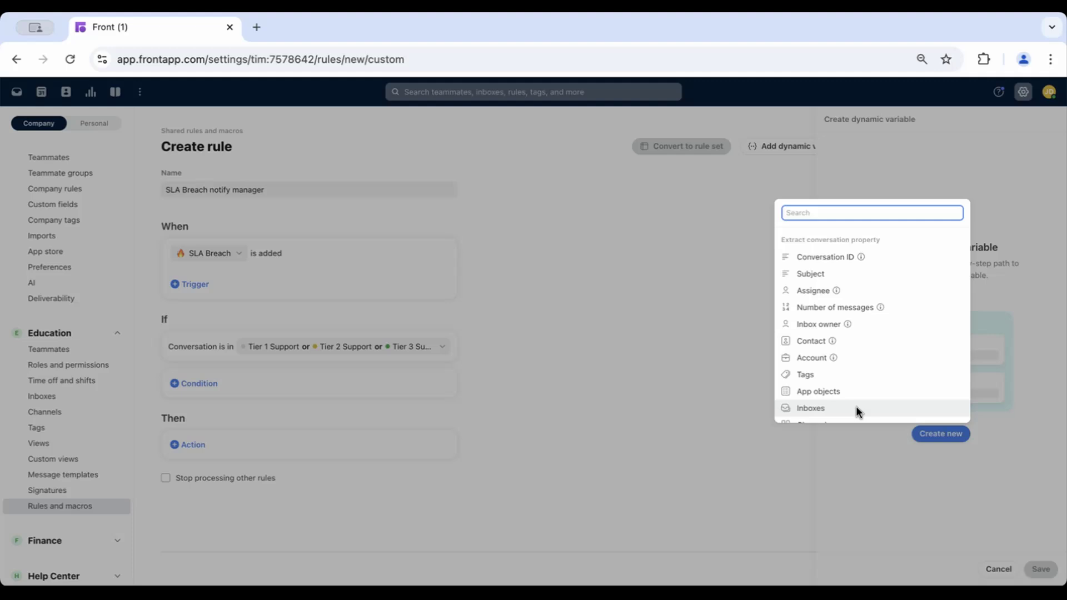
left_click(834, 411)
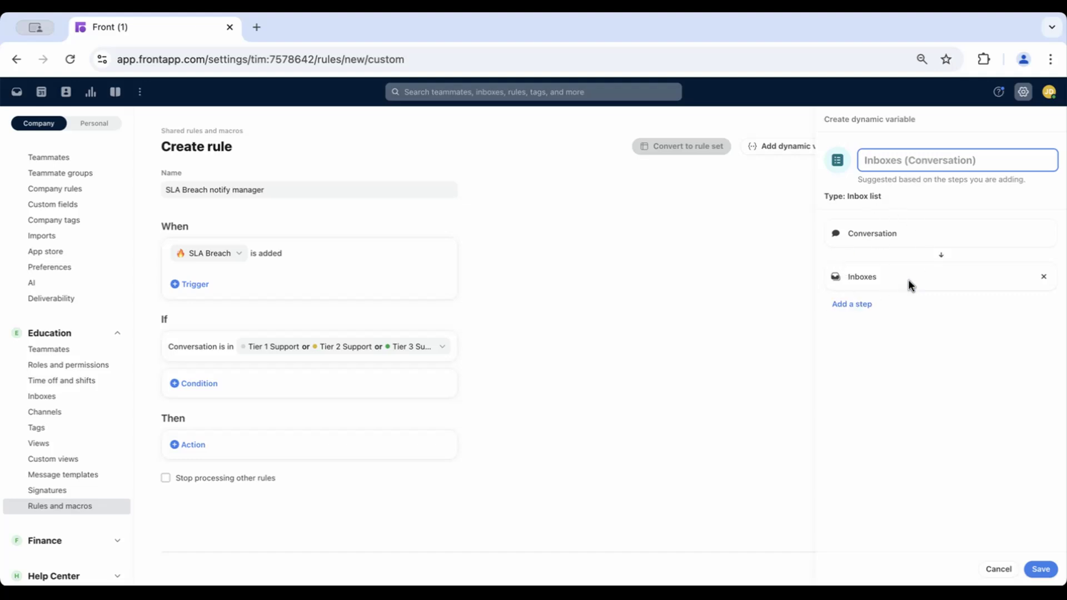
left_click(863, 302)
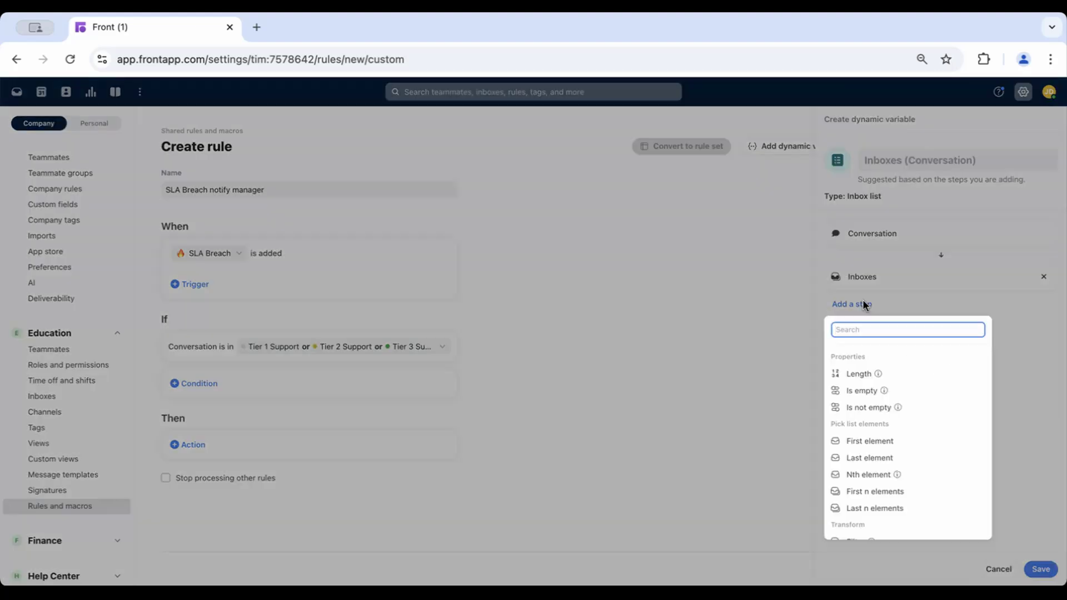
left_click(877, 439)
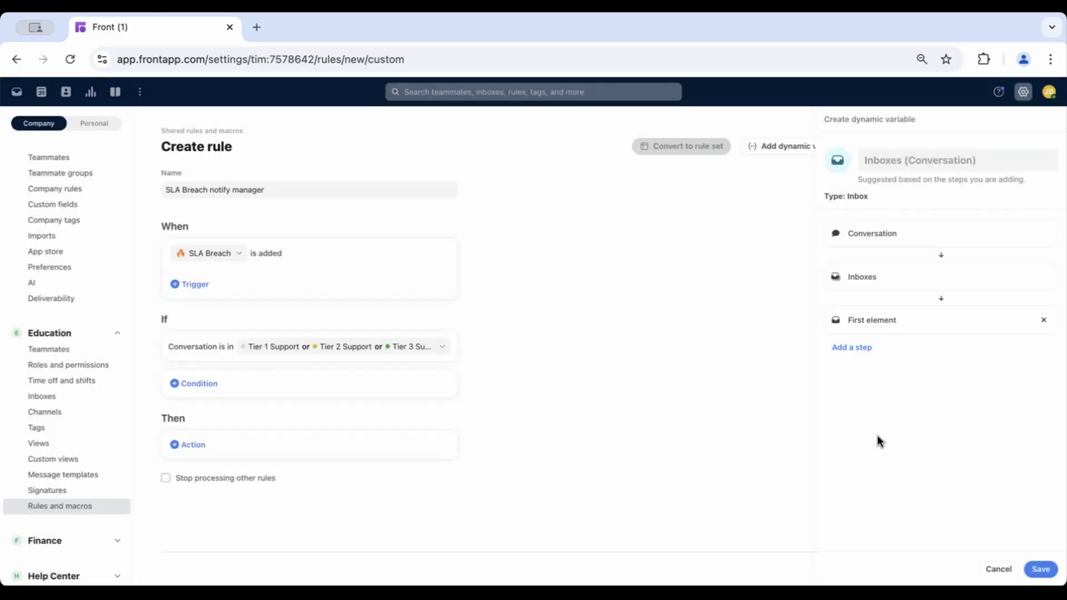
- Add a step to the variable that gets the inbox's Team manager custom field
left_click(849, 348)
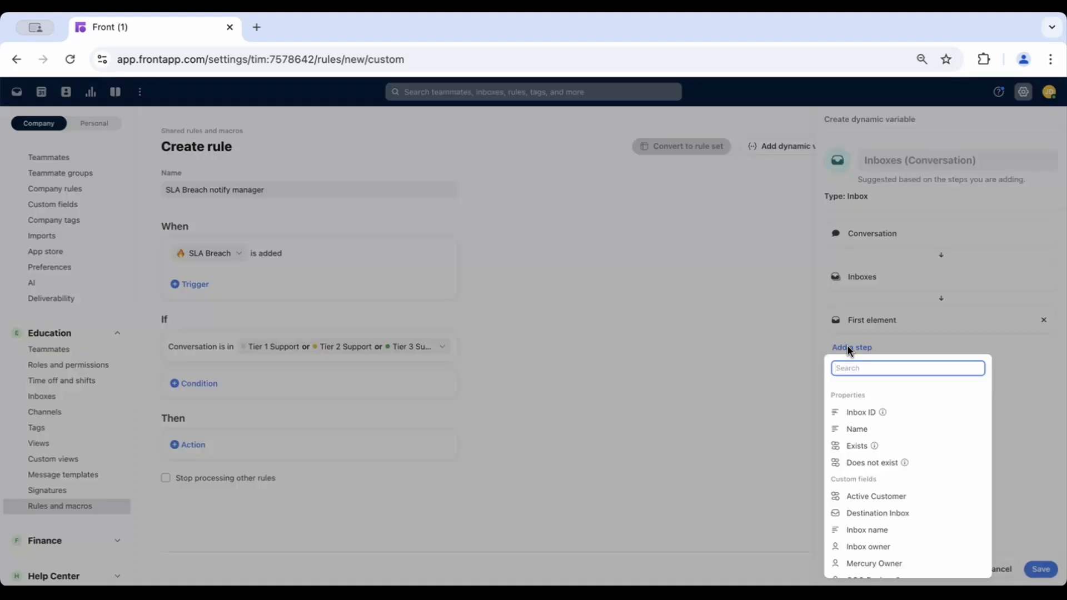
type("g")
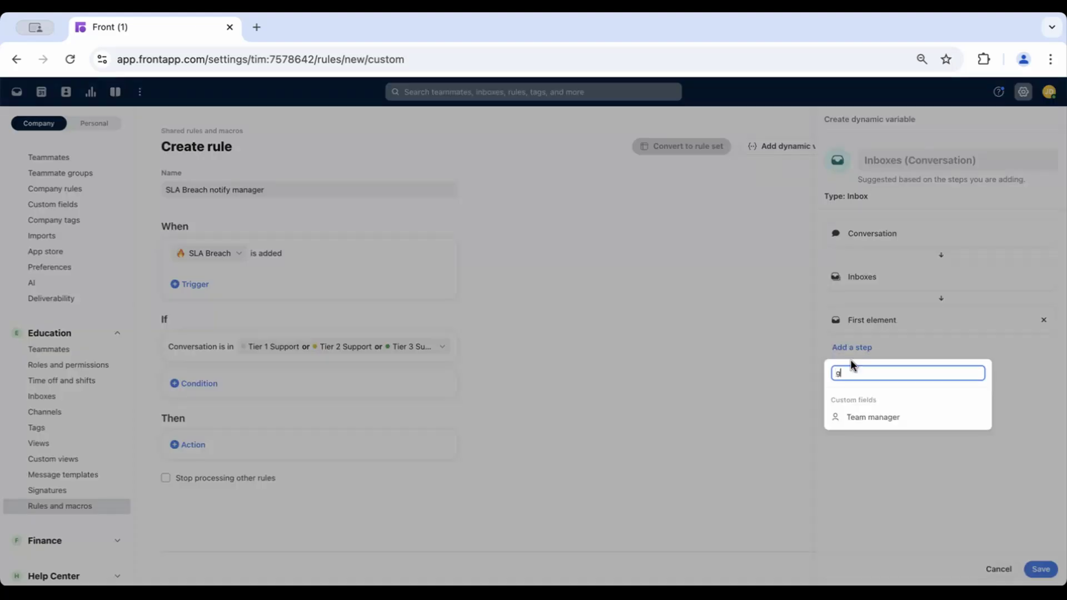
left_click(861, 421)
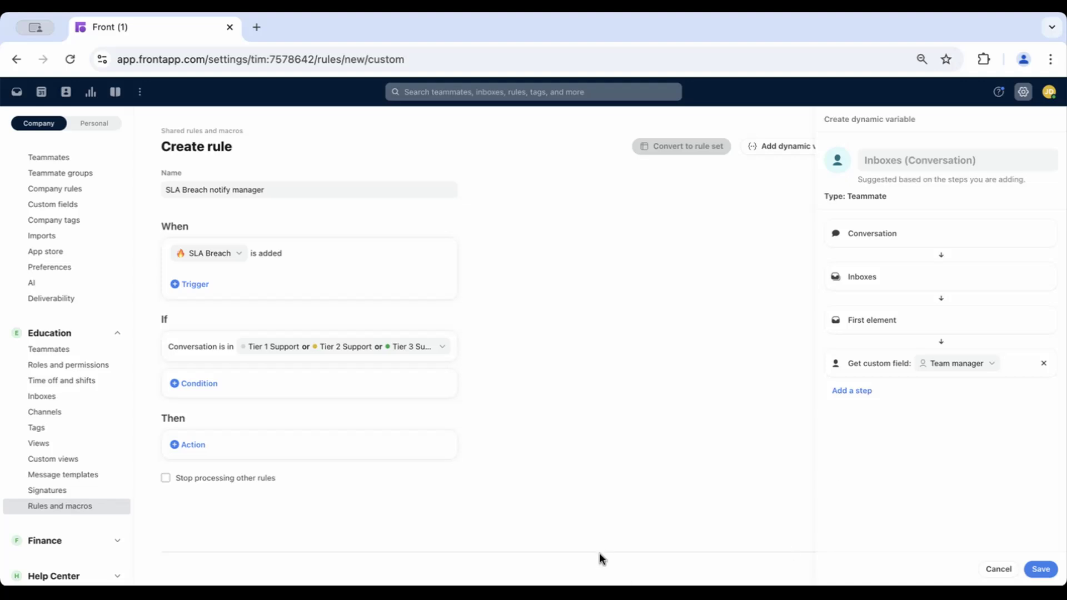
- Name the dynamic variable Team Manager and save it
left_click(919, 161)
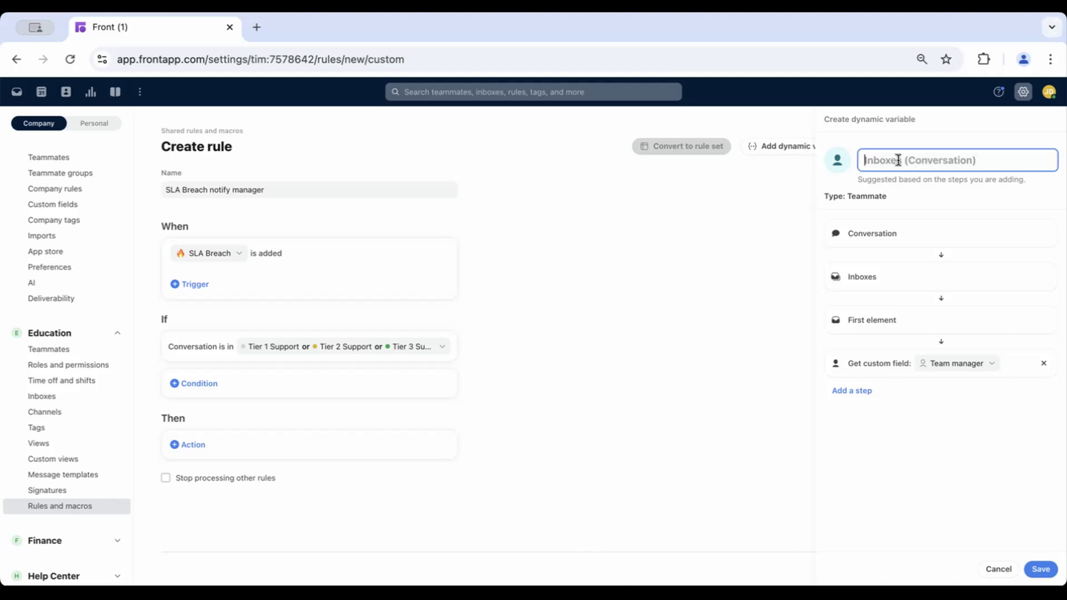
type("Team Manager")
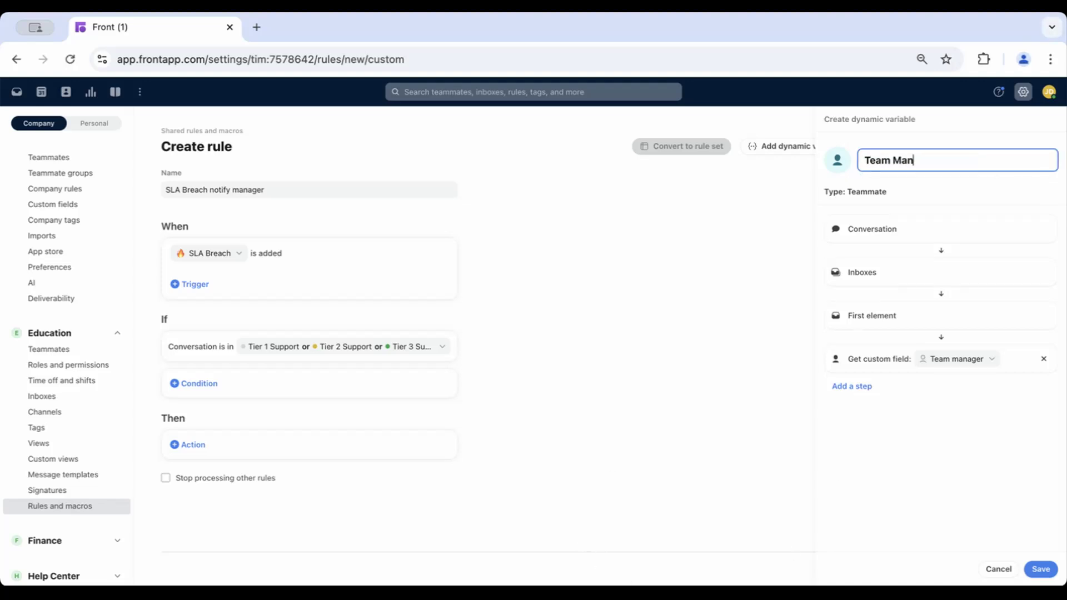
left_click(1040, 569)
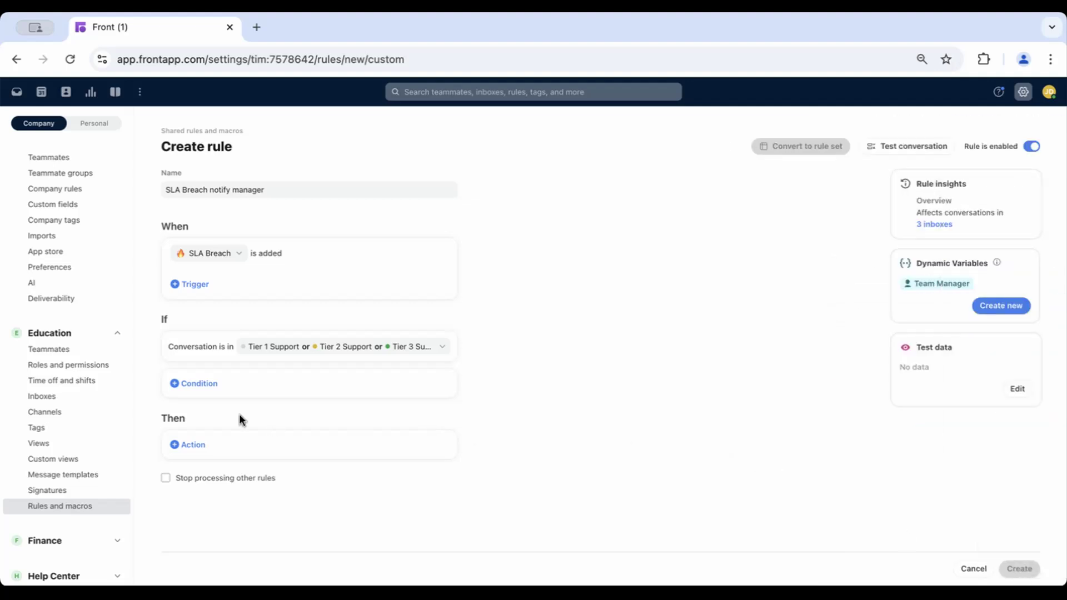
- Add an action assigning the conversation to the Team Manager dynamic variable
left_click(189, 444)
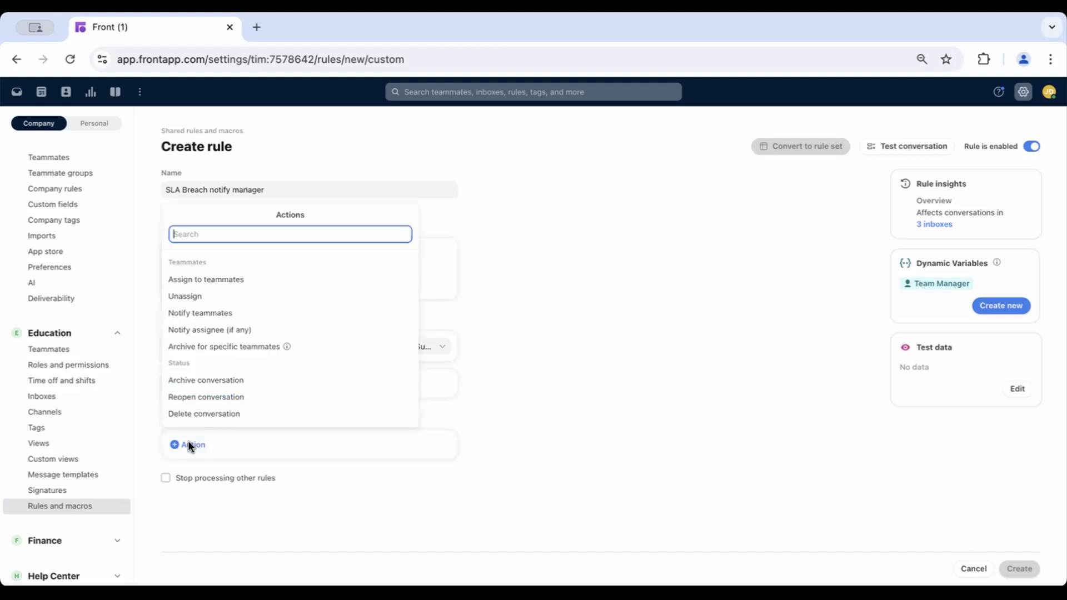
left_click(222, 279)
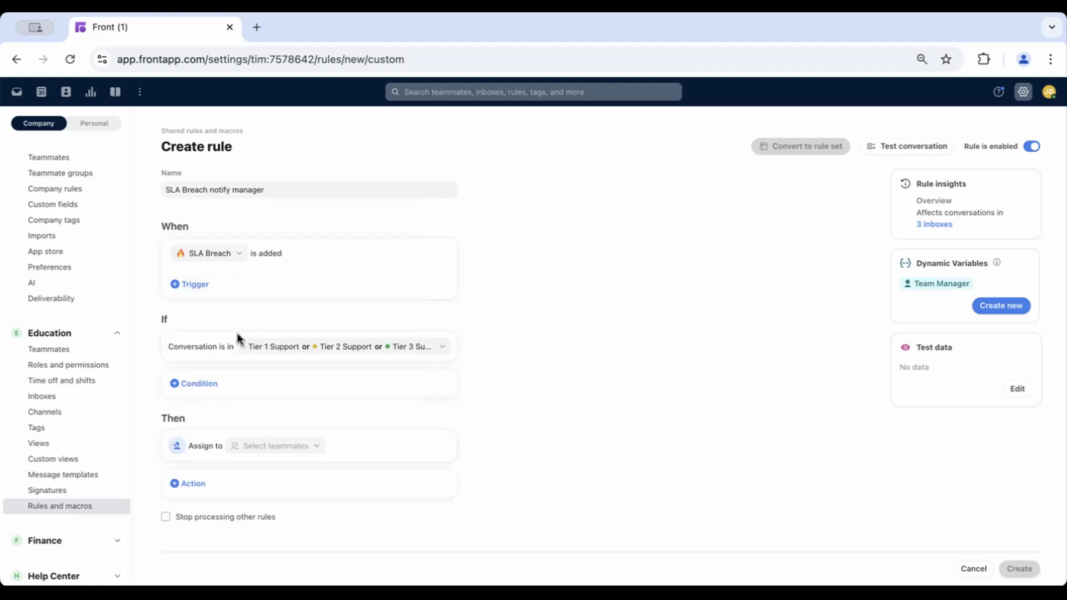
left_click(274, 445)
type("team")
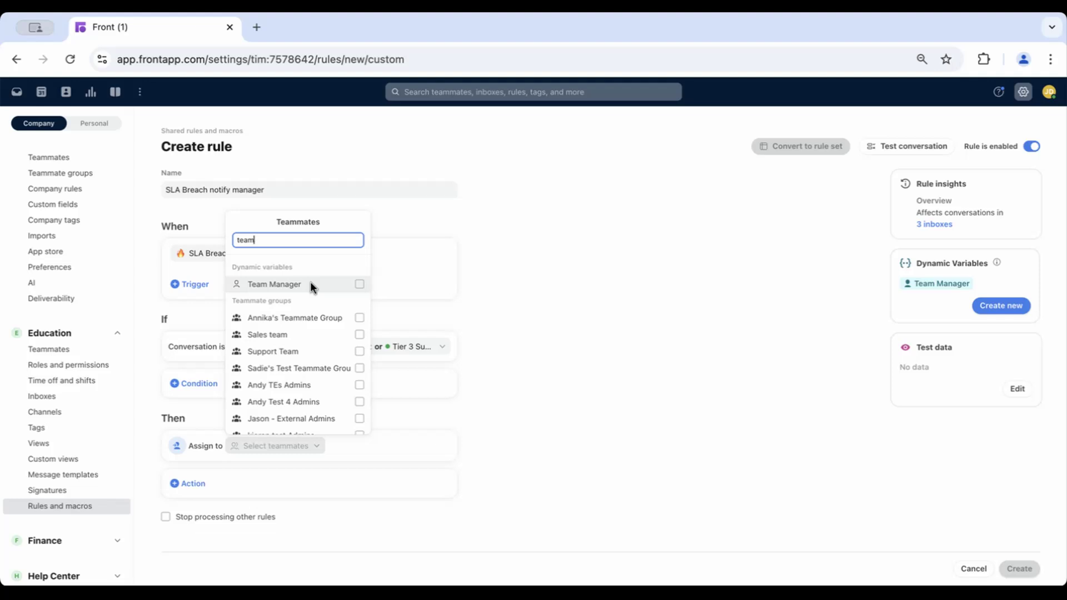
left_click(310, 283)
left_click(562, 360)
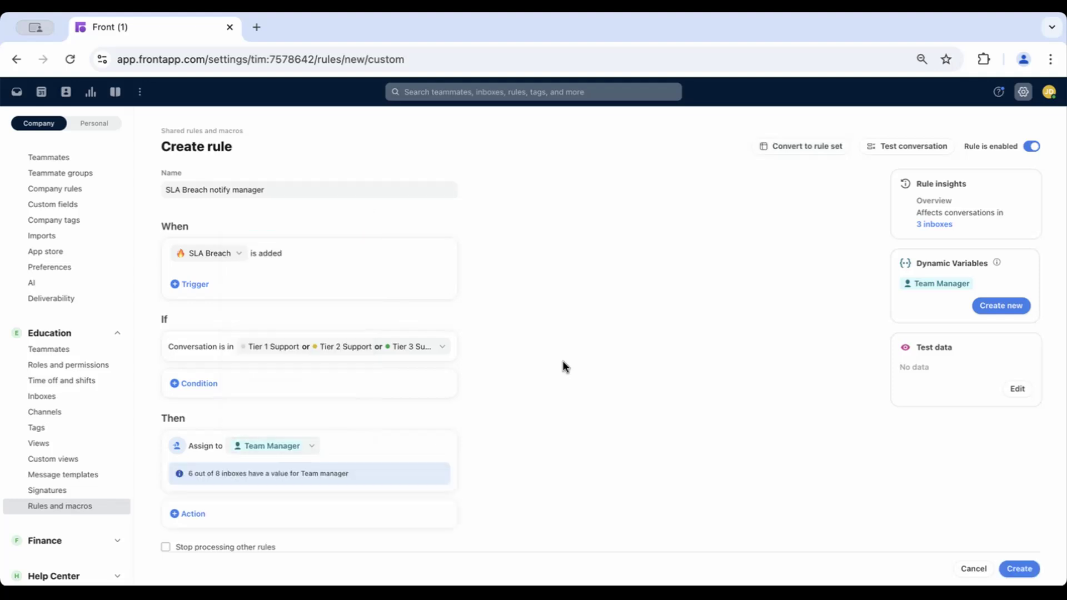